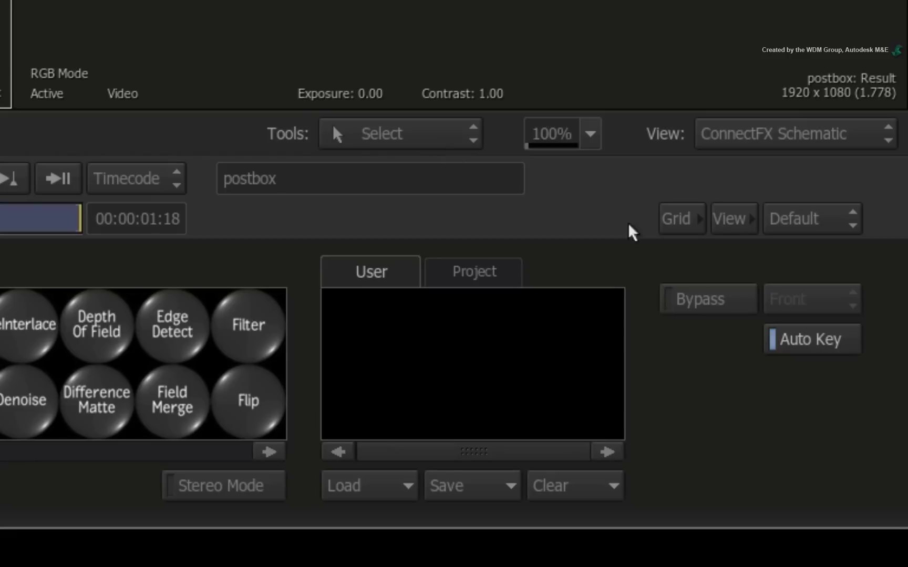
# Switch the schematic grid from None to Pixel Grid and enable Snap
pyautogui.click(687, 222)
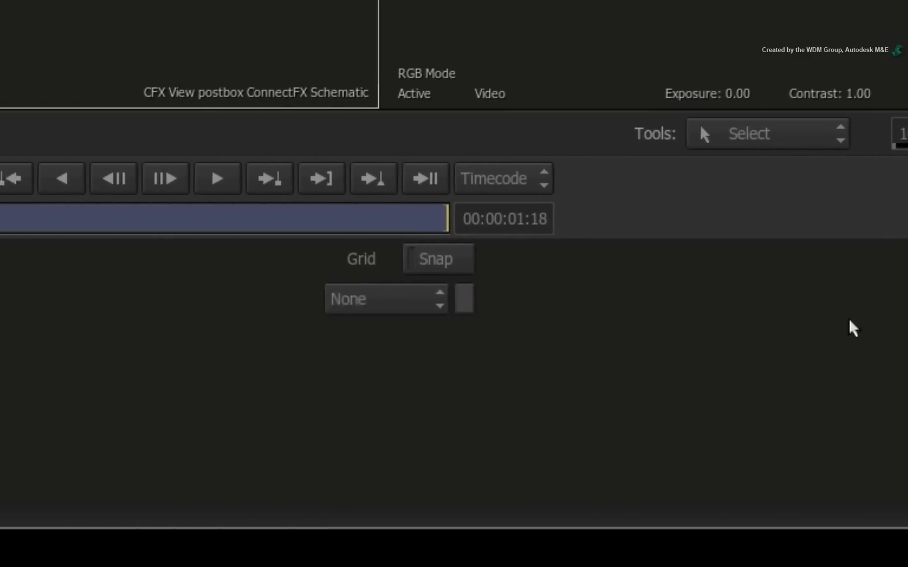
pyautogui.click(462, 309)
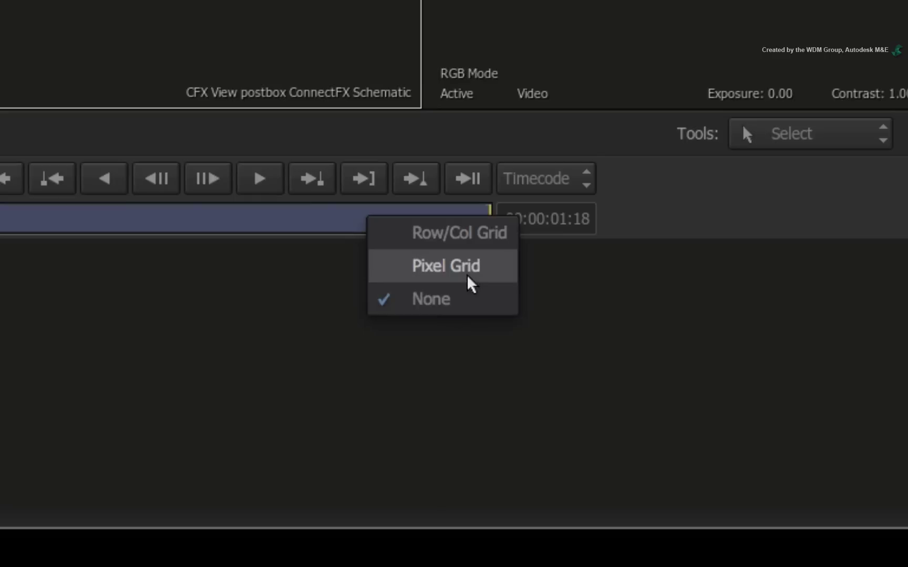
pyautogui.click(468, 281)
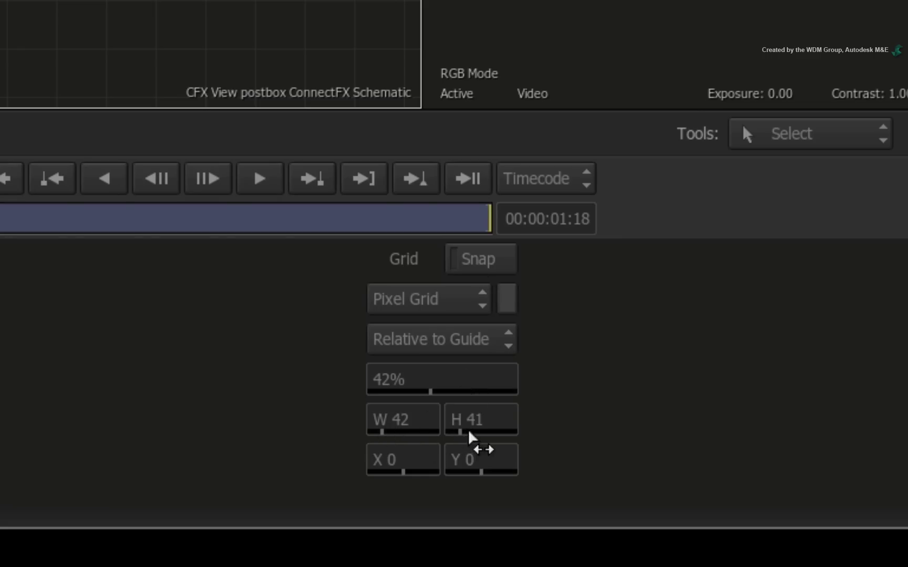
pyautogui.click(499, 260)
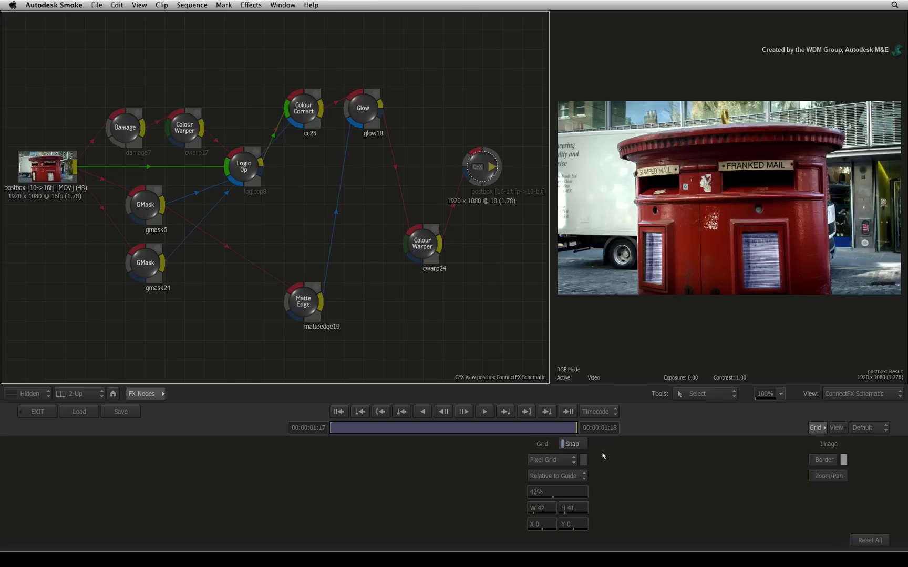
# Bring back FX Nodes and snap glow18 and cwarp24 into a row beside cc25
pyautogui.click(813, 428)
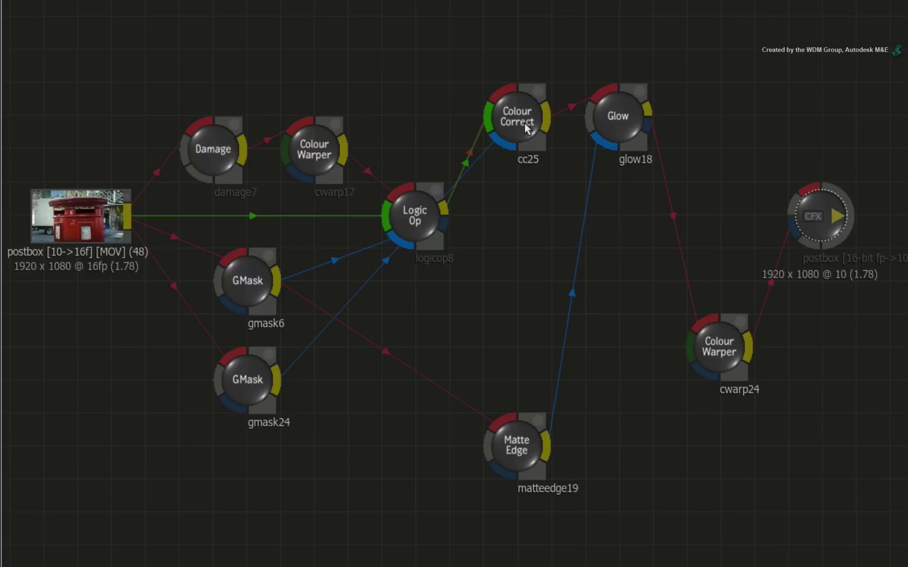
pyautogui.click(302, 111)
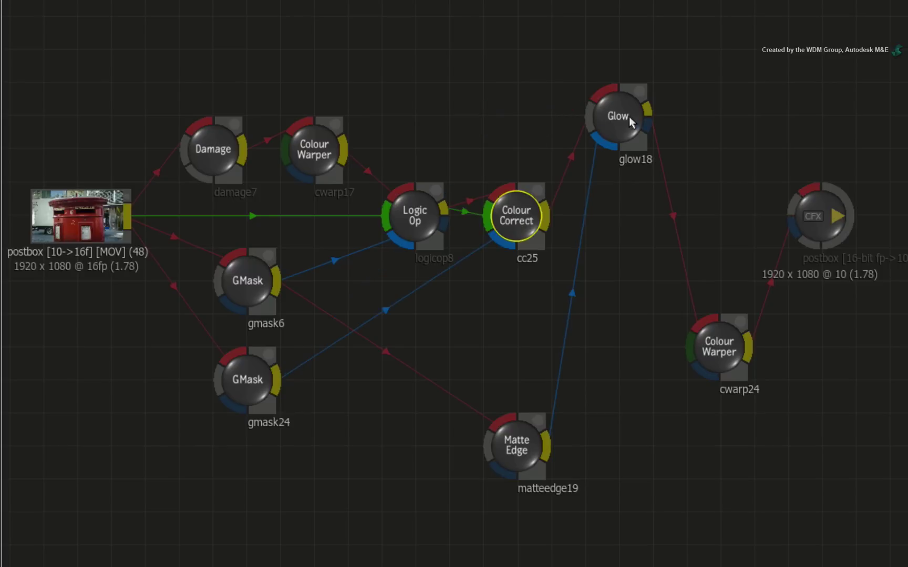
pyautogui.moveTo(628, 117); pyautogui.dragTo(627, 205)
pyautogui.moveTo(726, 383); pyautogui.dragTo(725, 251)
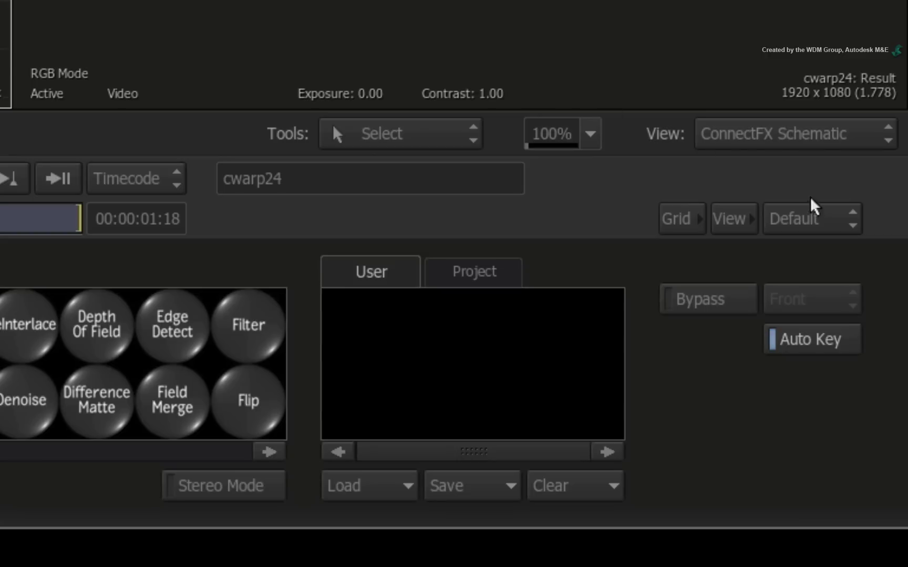
# Choose Quick Off, move the Matte Edge node up toward the masks, then restore Default to show the grid
pyautogui.click(843, 226)
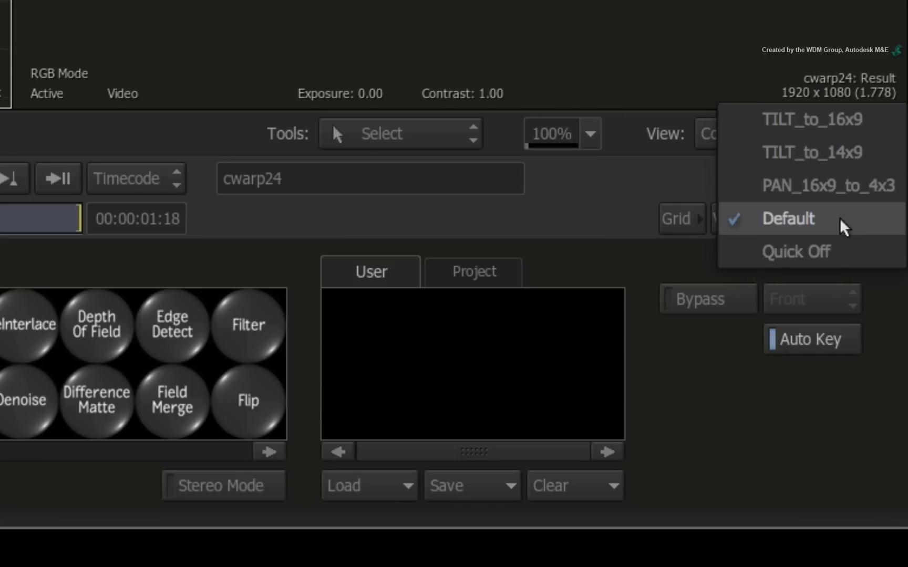
pyautogui.click(850, 252)
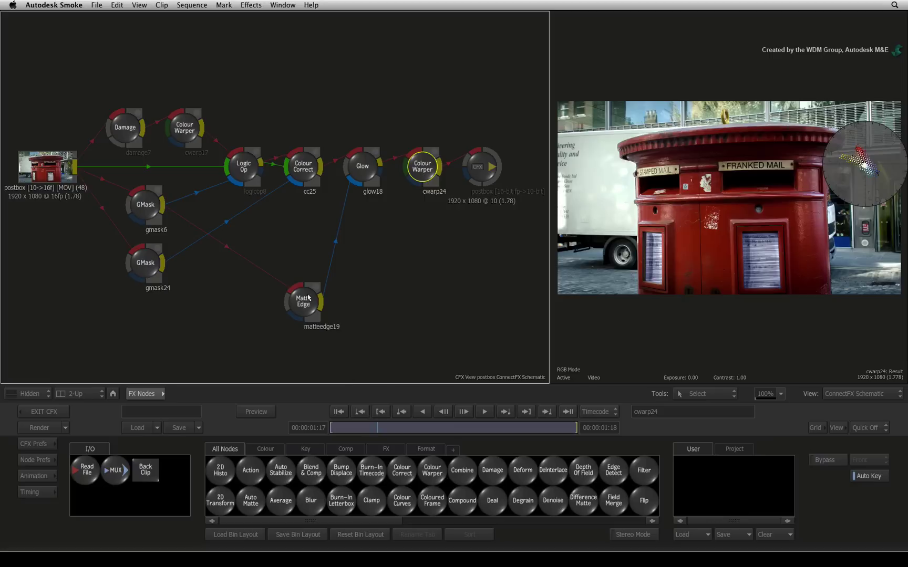
pyautogui.moveTo(301, 298)
pyautogui.mouseDown()
pyautogui.moveTo(288, 281)
pyautogui.moveTo(306, 273)
pyautogui.mouseUp()
pyautogui.click(475, 166)
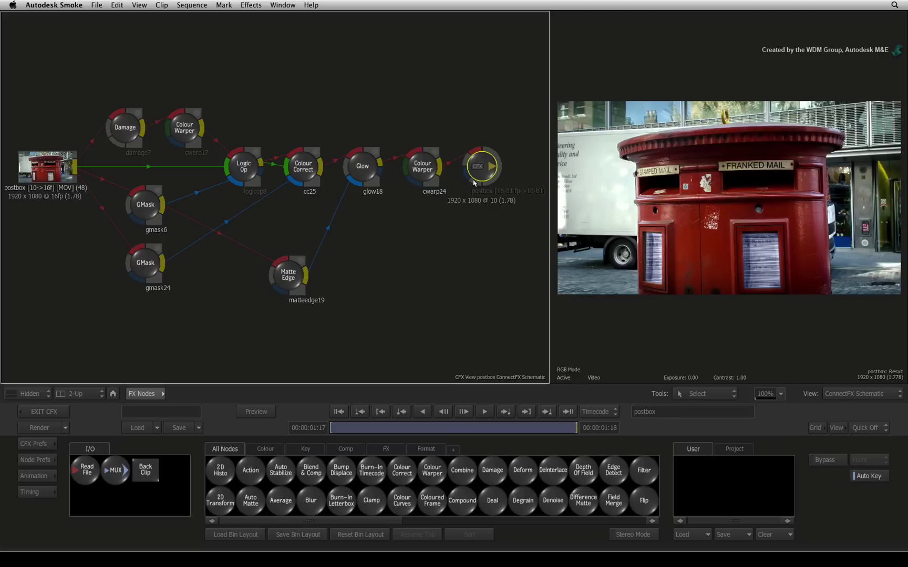
pyautogui.click(873, 430)
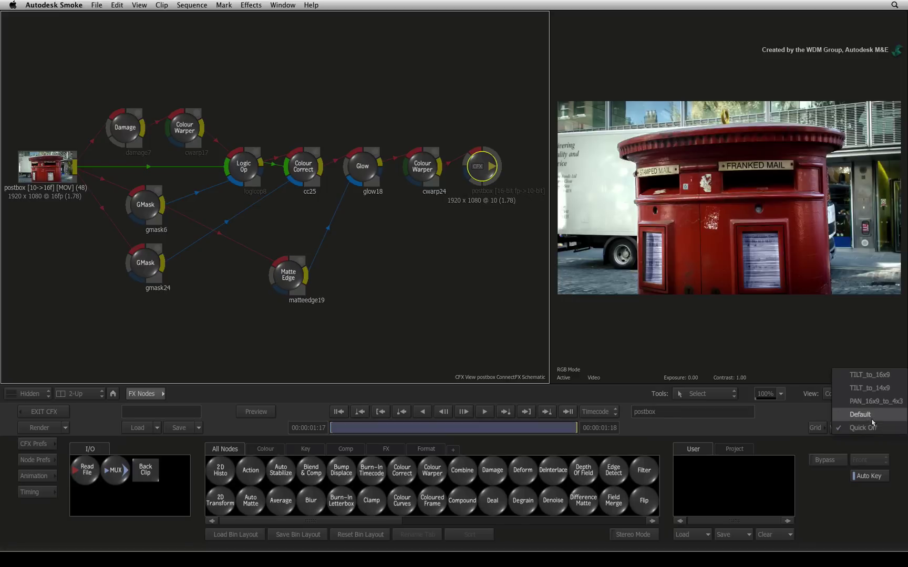